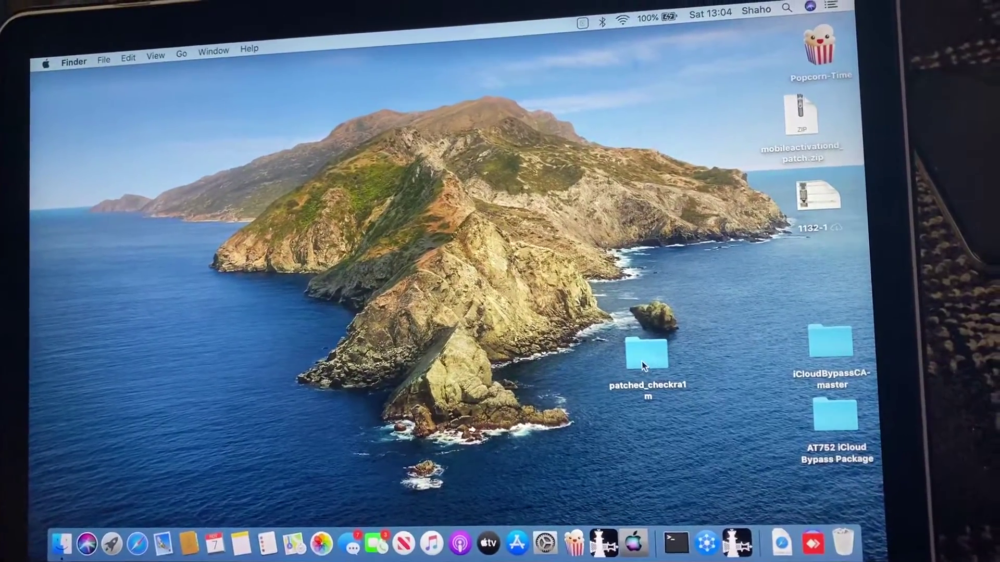
# Open the patched_checkra1n desktop folder to reveal the checkra1n app.
pyautogui.doubleClick(642, 361)
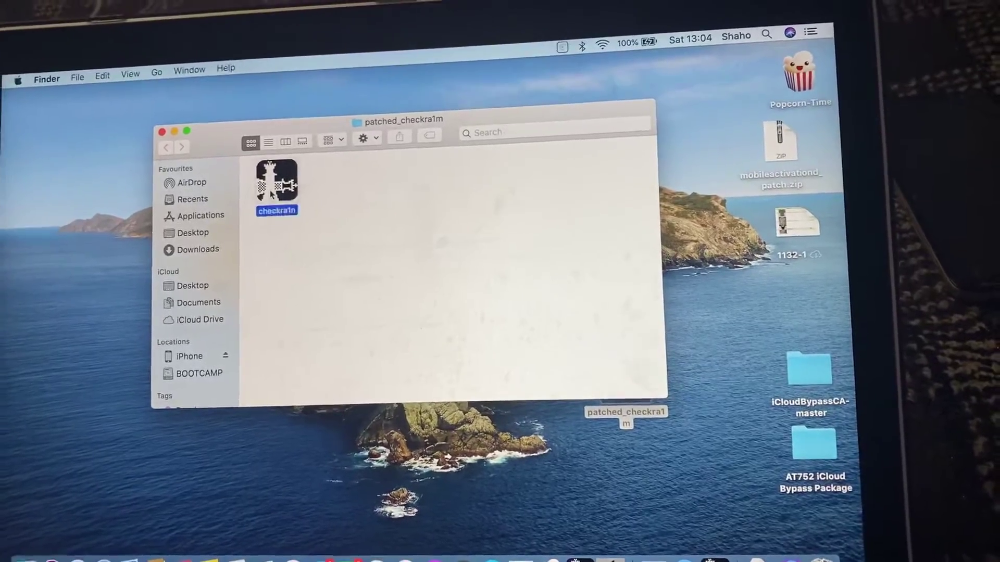
# Show the checkra1n app's package contents and open its Contents > MacOS folder.
pyautogui.rightClick(272, 194)
pyautogui.click(304, 215)
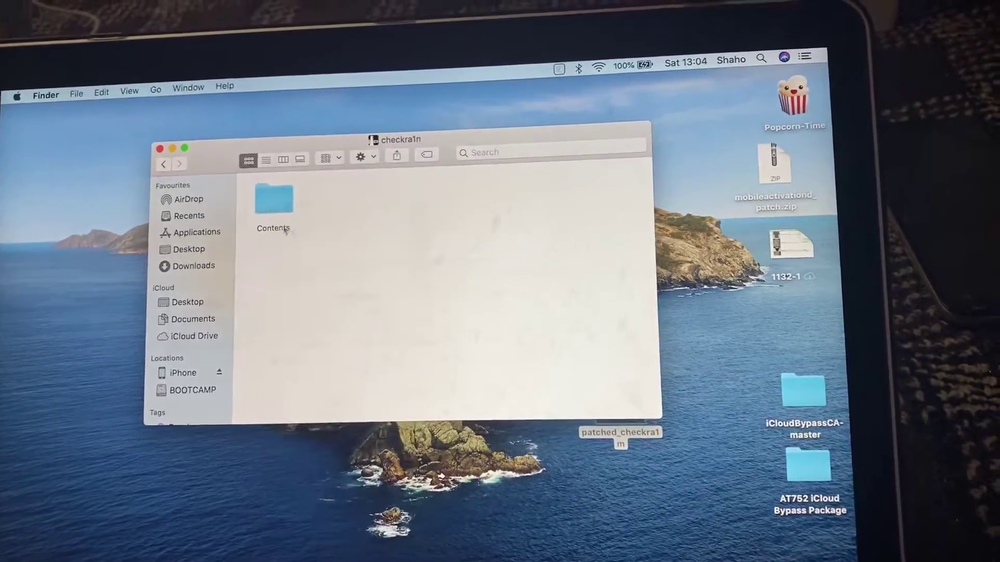
pyautogui.doubleClick(338, 213)
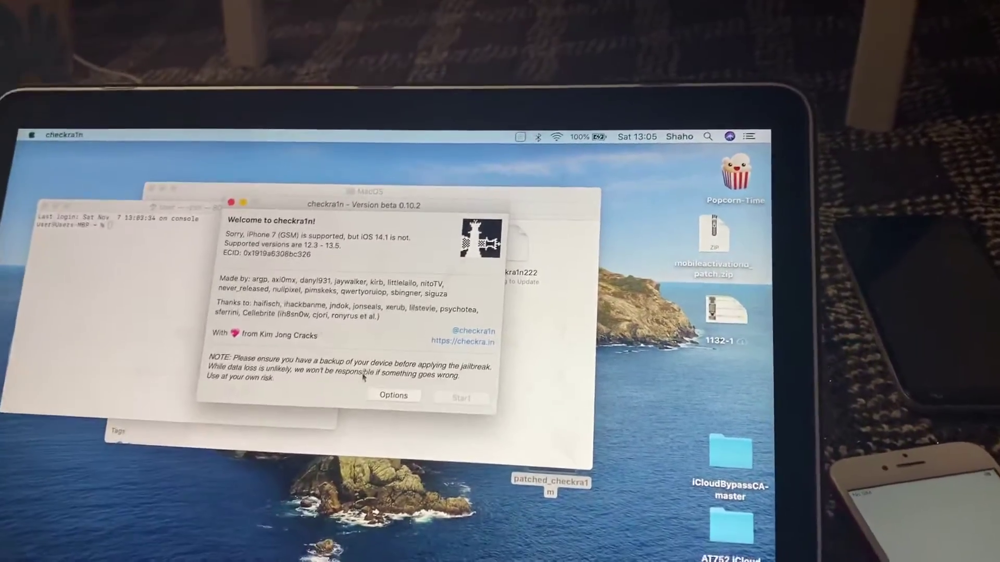
# Enable 'Allow untested iOS/iPadOS/tvOS versions' in Options, then continue with Next.
pyautogui.click(358, 439)
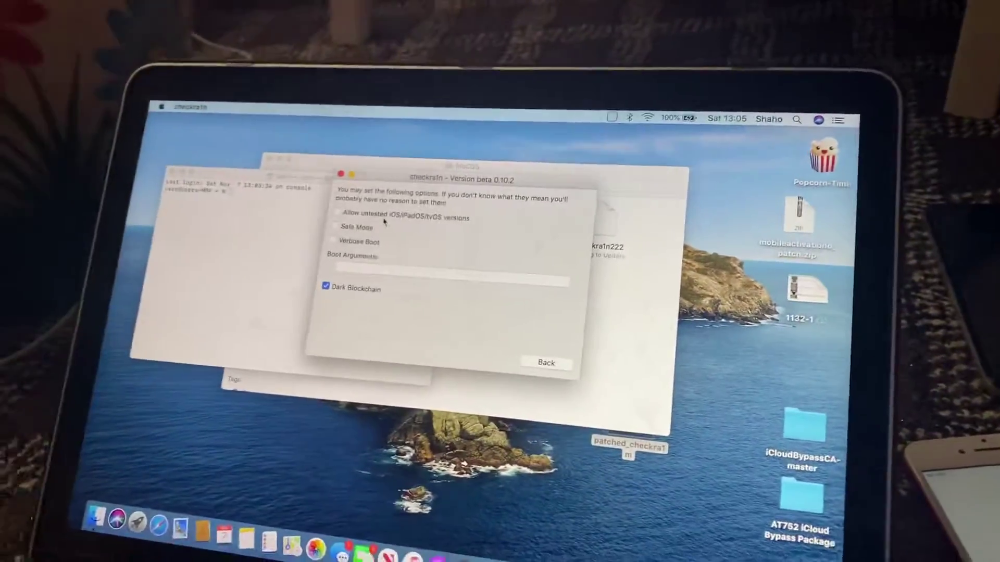
pyautogui.click(328, 191)
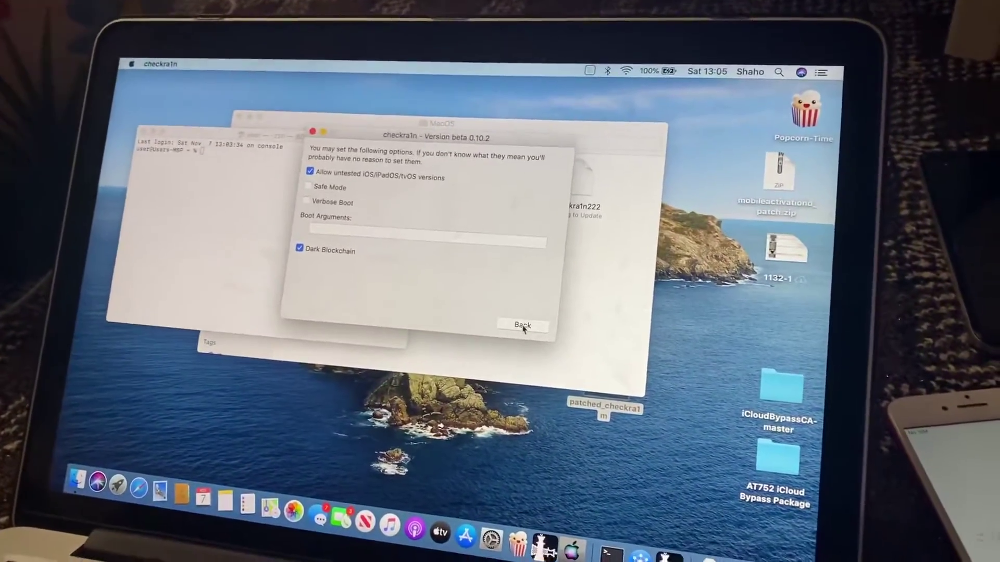
pyautogui.click(527, 340)
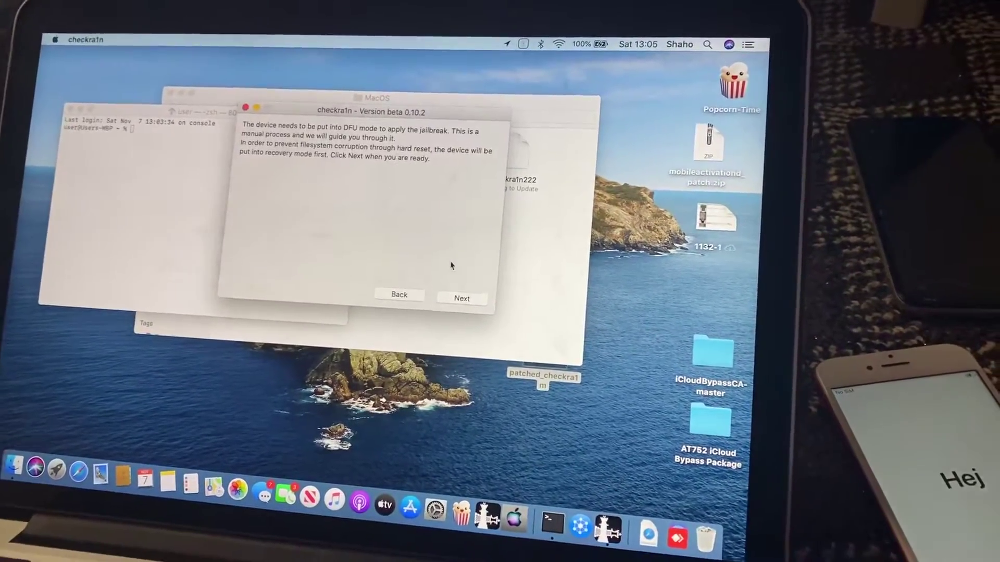
pyautogui.click(456, 298)
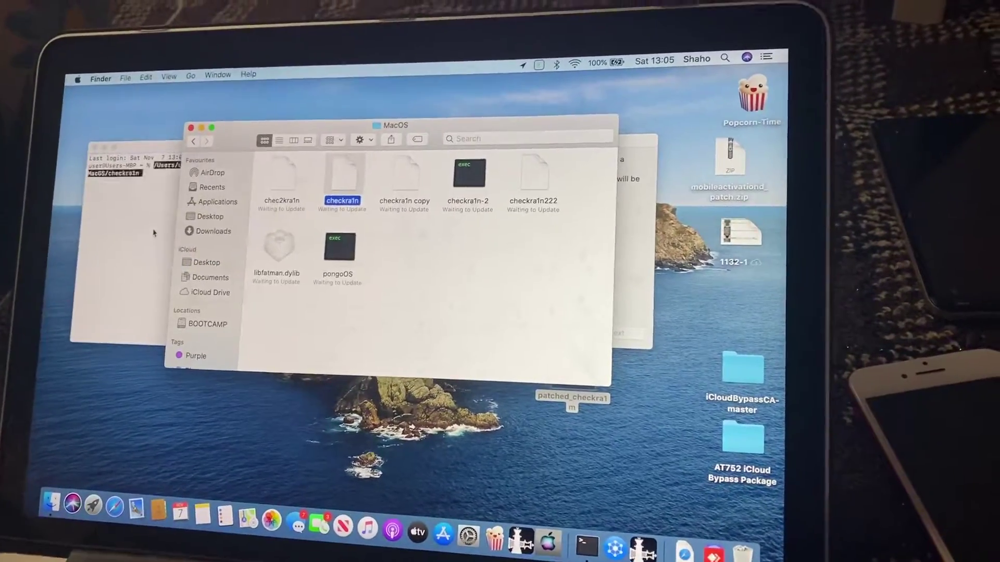
# Close the iPhone recovery-mode Finder window, keeping Terminal and the DFU instructions in front.
pyautogui.click(154, 233)
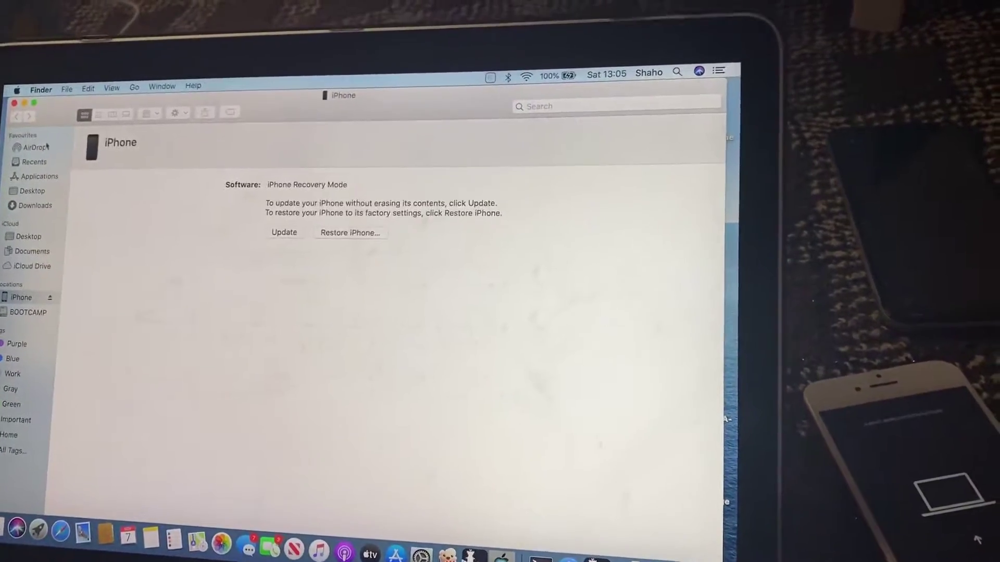
pyautogui.click(19, 95)
pyautogui.click(95, 245)
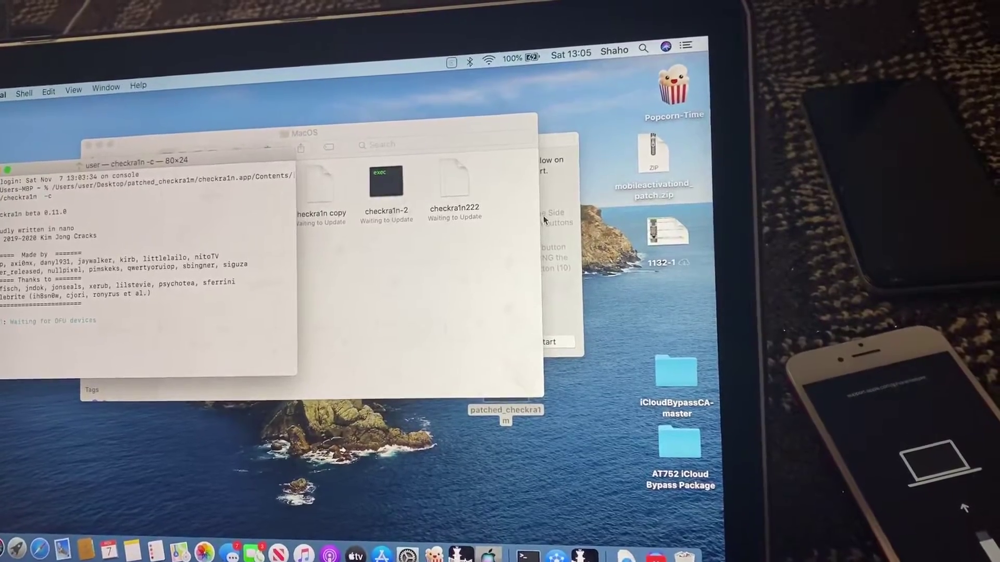
pyautogui.click(543, 215)
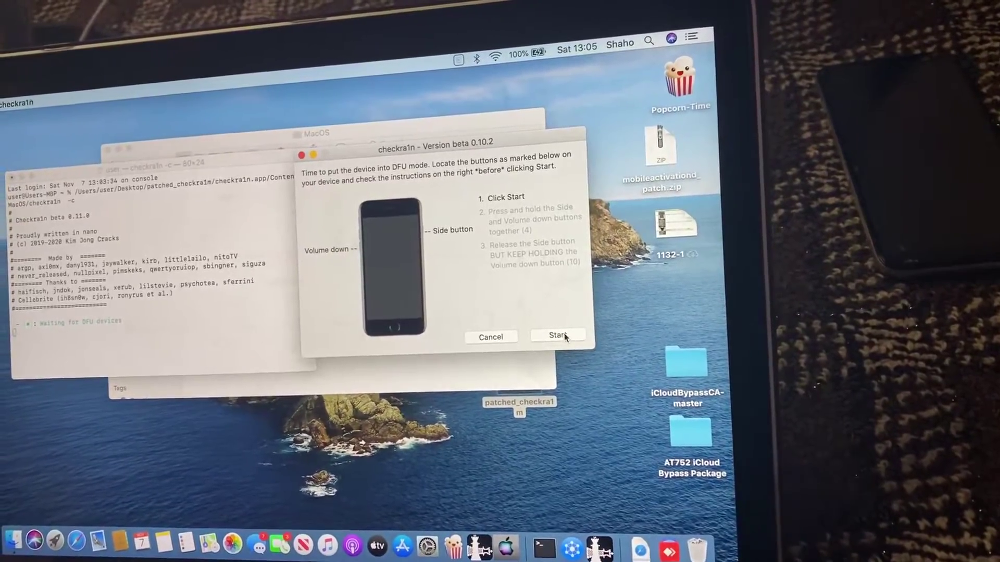
# Start the DFU countdown and follow the Side/Volume-down button steps.
pyautogui.click(565, 334)
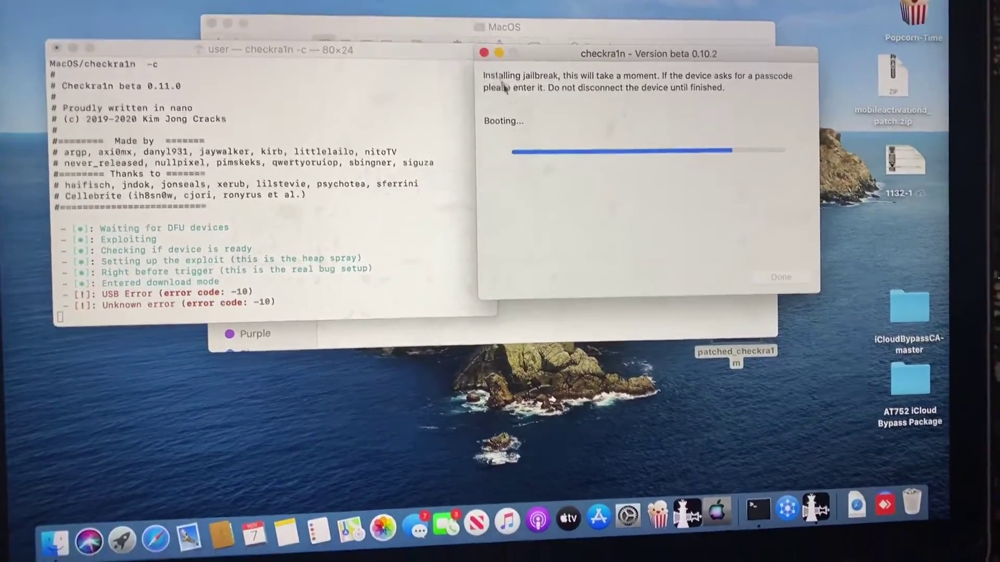
# Quit the checkra1n GUI and Terminal, terminating the running checkra1n process.
pyautogui.rightClick(816, 508)
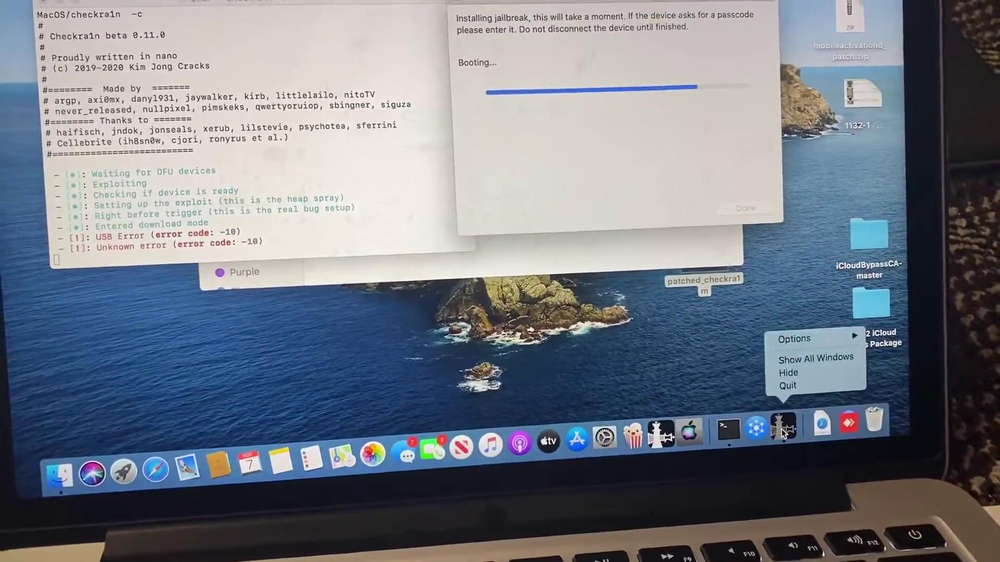
pyautogui.click(788, 385)
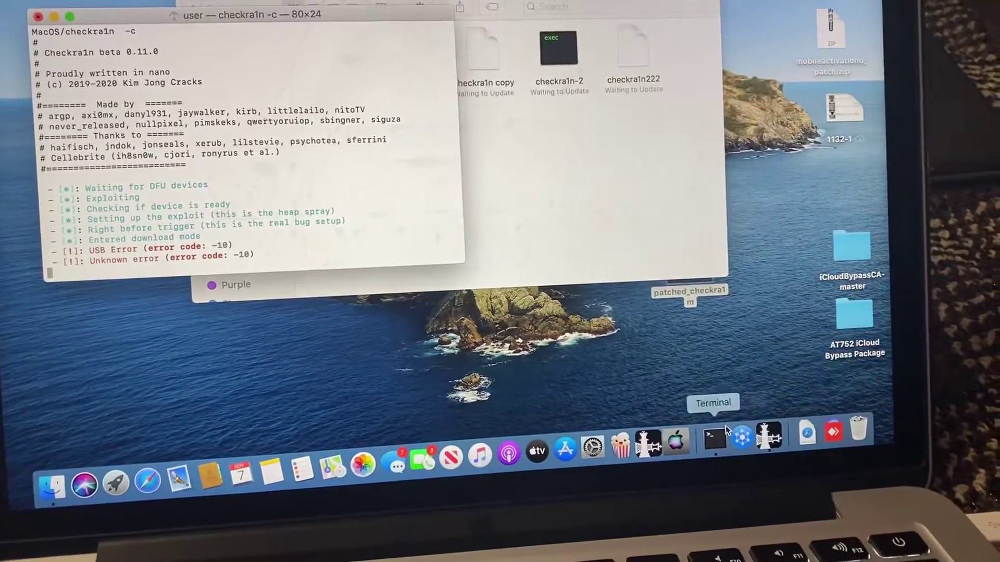
pyautogui.rightClick(723, 436)
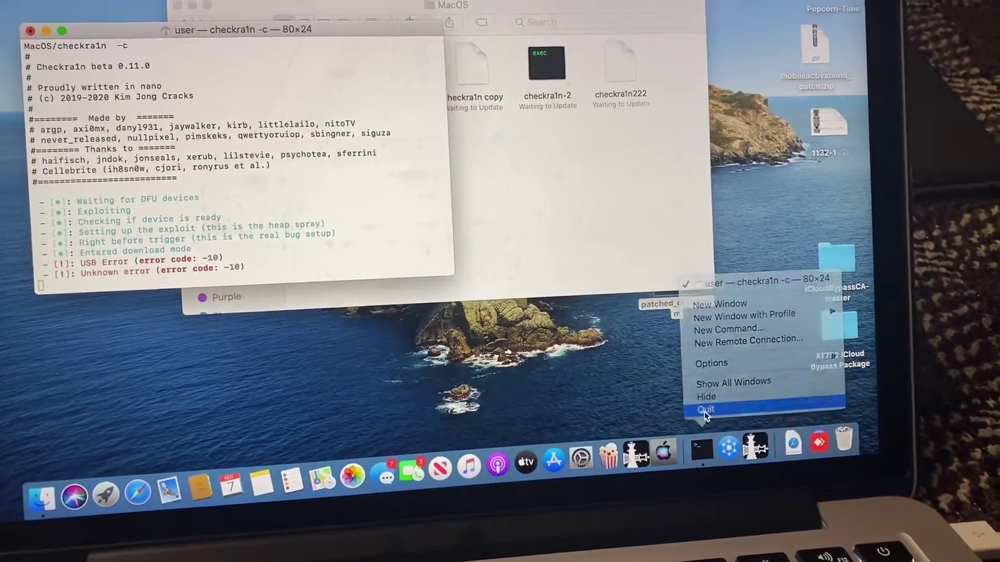
pyautogui.click(704, 410)
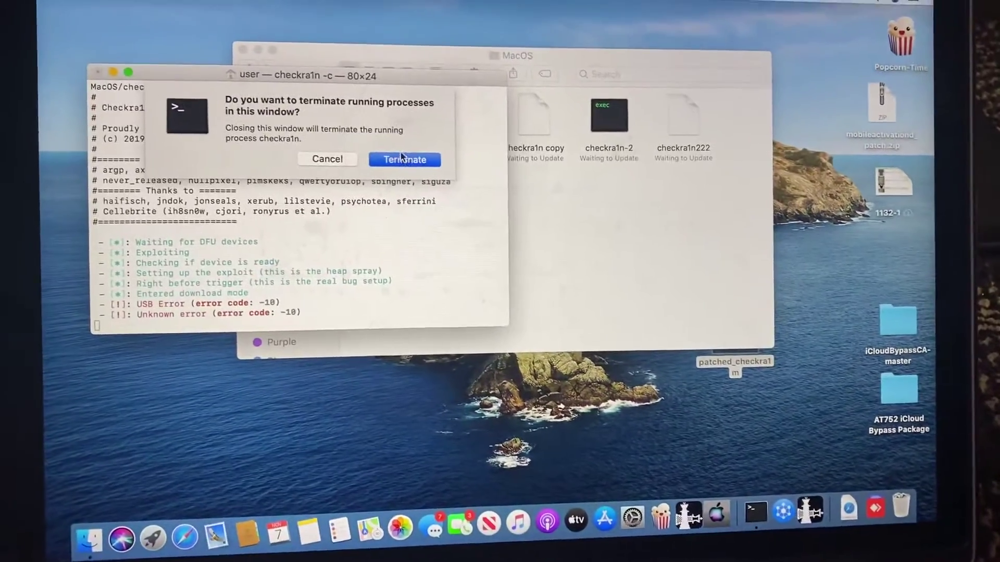
pyautogui.click(404, 160)
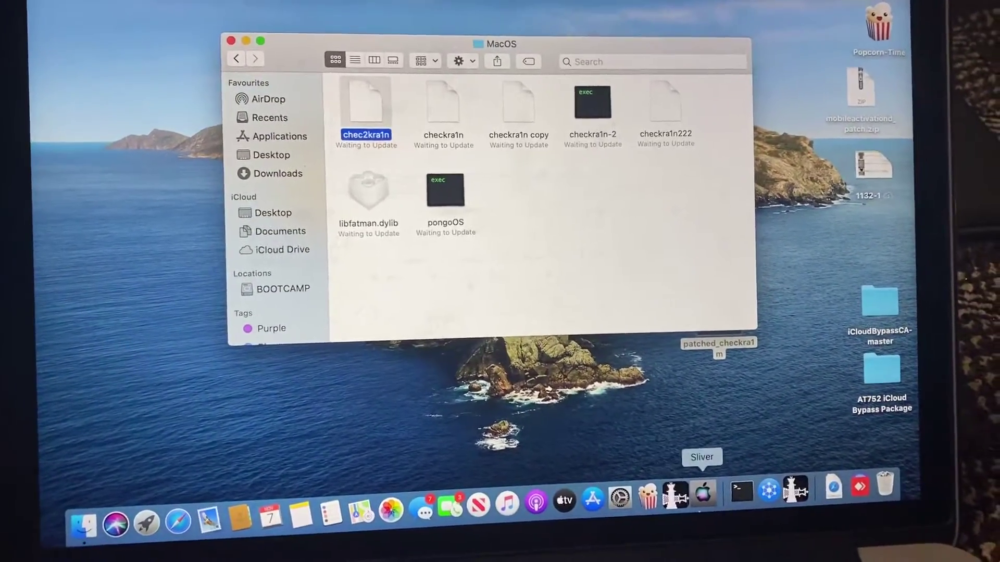
# Relaunch Terminal and checkra1n, declining the iPhone software update.
pyautogui.click(741, 491)
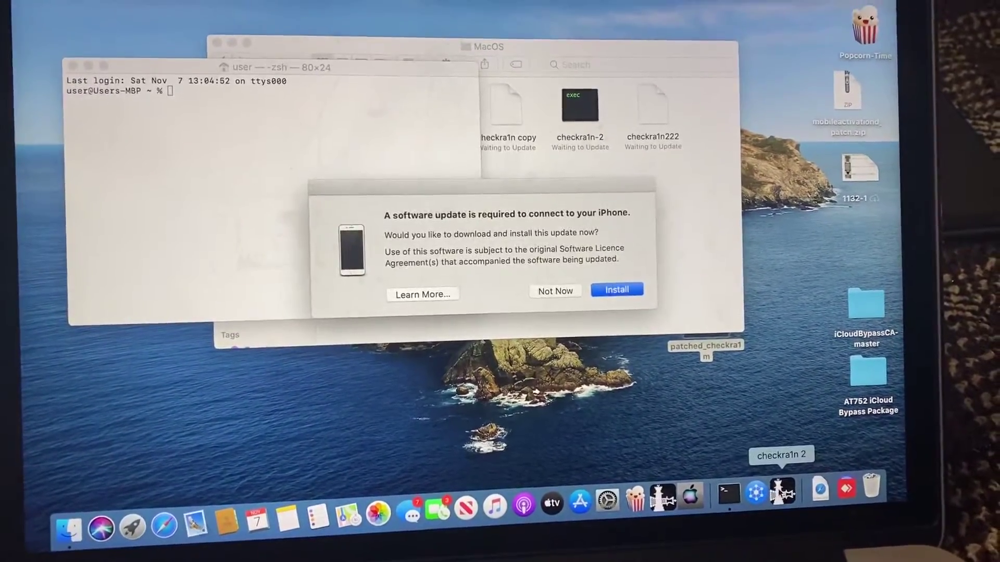
pyautogui.click(555, 290)
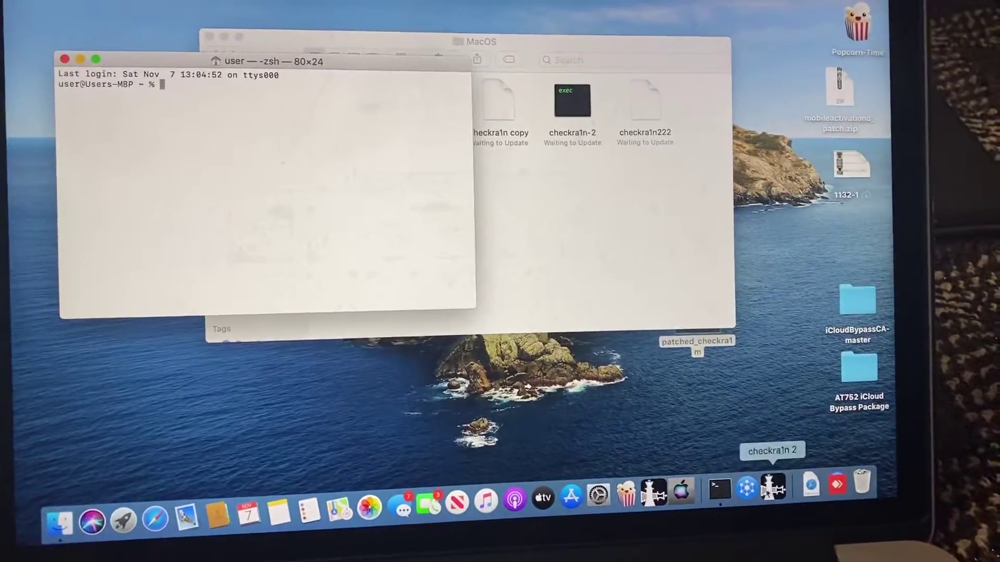
pyautogui.click(785, 494)
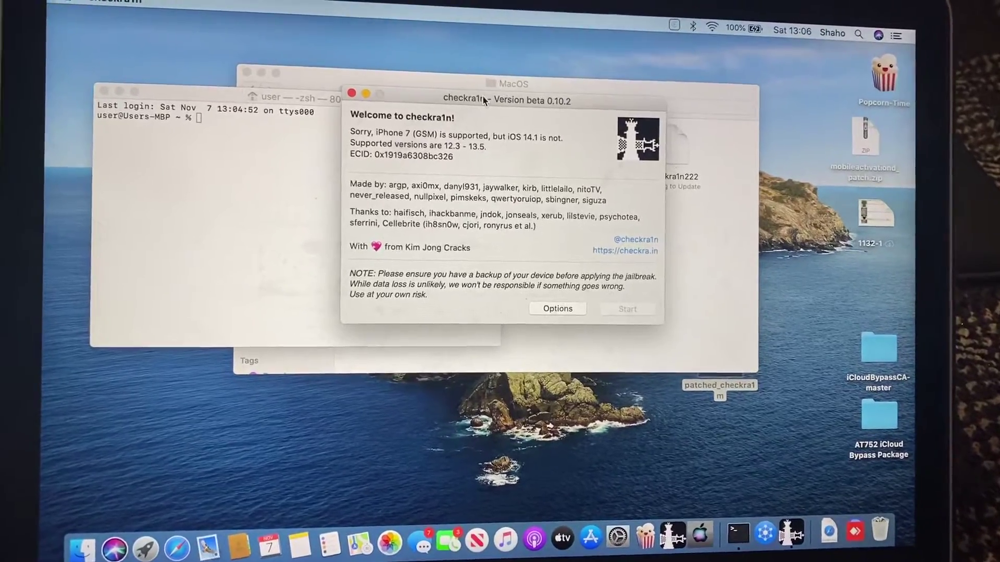
# Run the checkra1n executable from the MacOS folder in Terminal with the -c flag.
pyautogui.moveTo(484, 100); pyautogui.dragTo(642, 102)
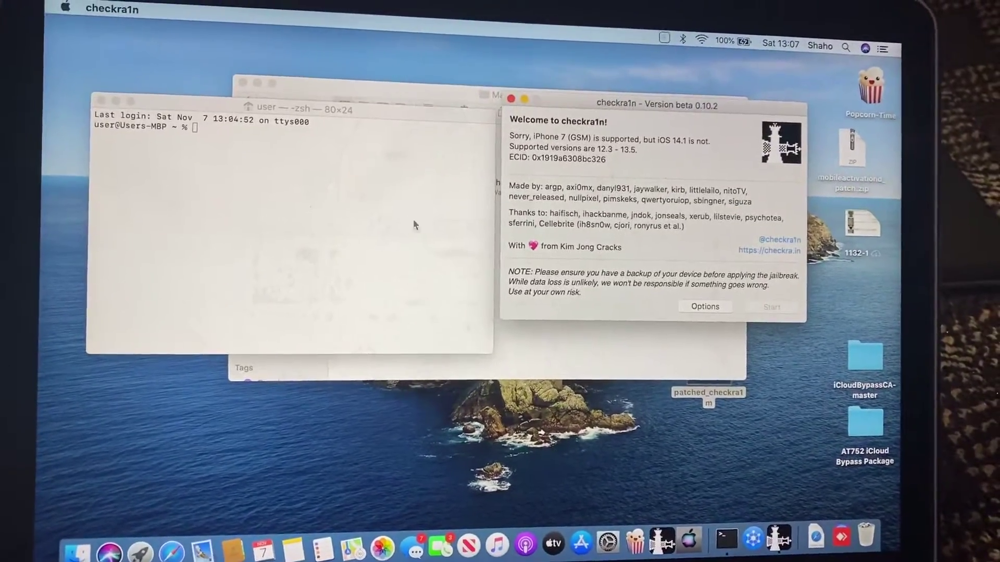
pyautogui.click(556, 347)
pyautogui.click(438, 155)
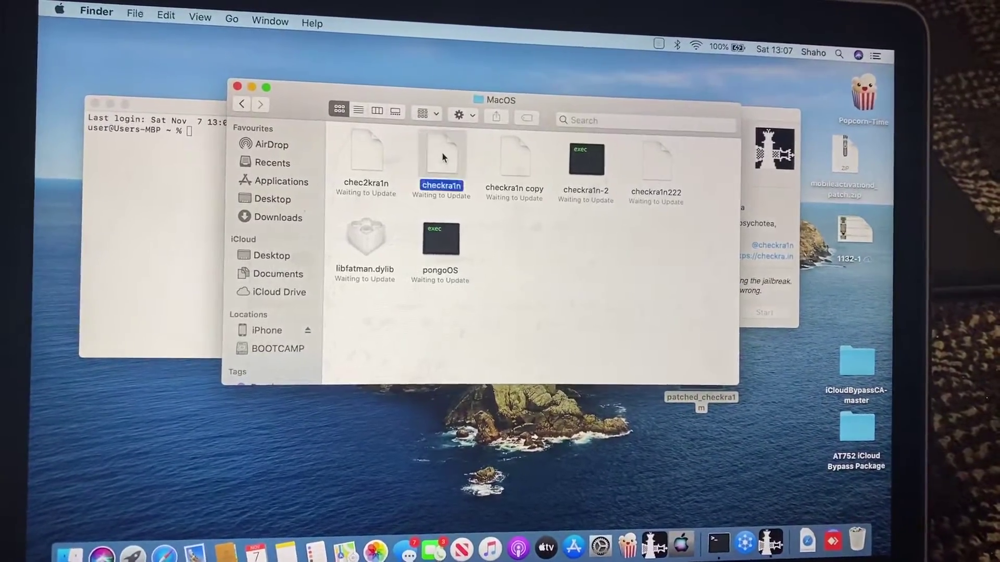
pyautogui.moveTo(189, 279); pyautogui.dragTo(180, 263)
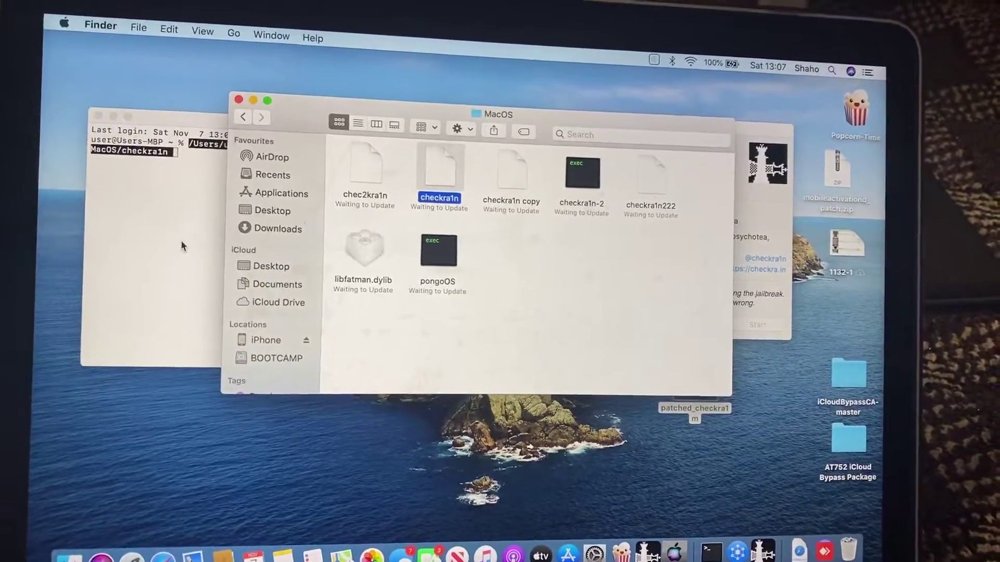
pyautogui.click(181, 264)
pyautogui.write('-c')
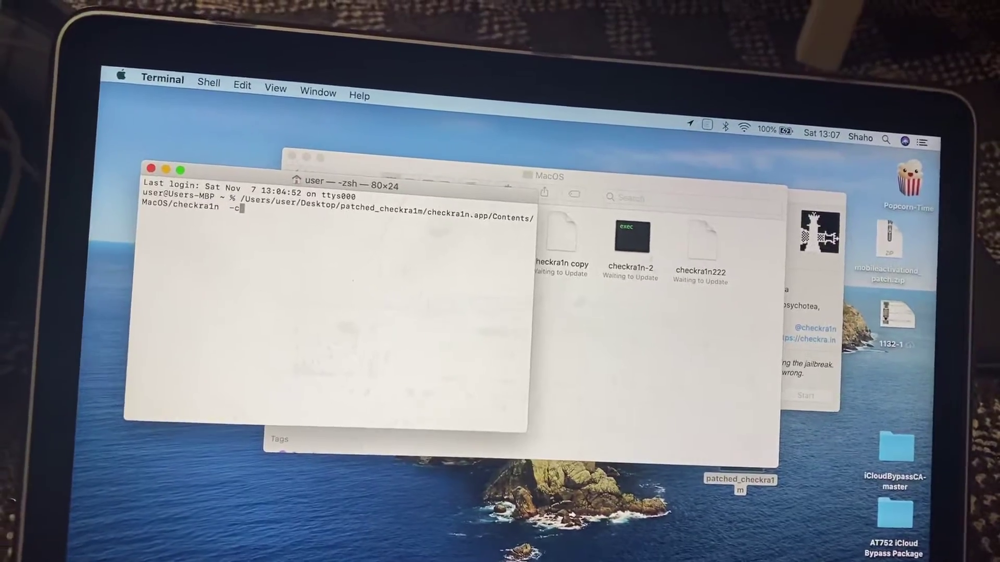
pyautogui.press('Return')
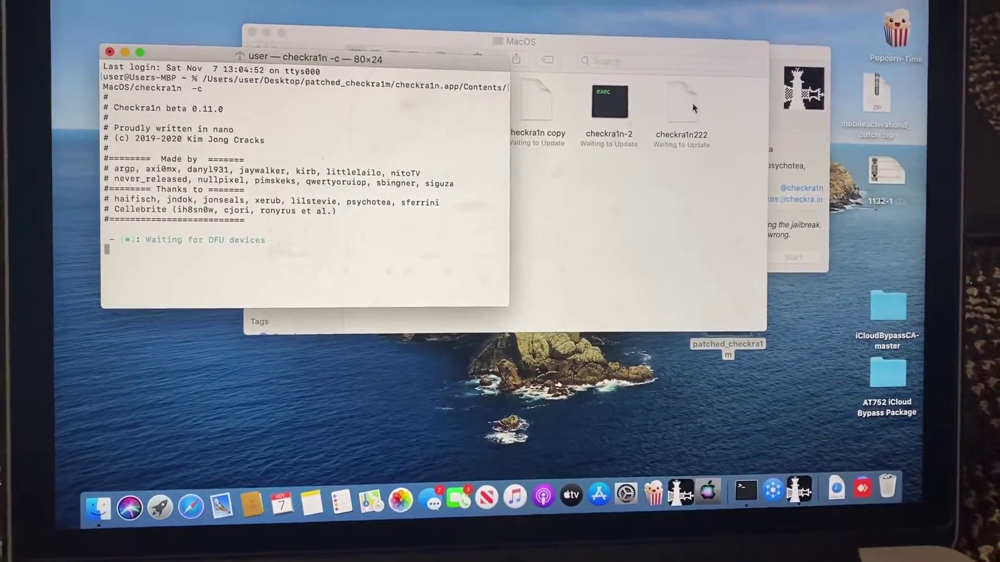
pyautogui.click(833, 138)
# Start the jailbreak in checkra1n and accept the untested iOS version warning.
pyautogui.click(722, 265)
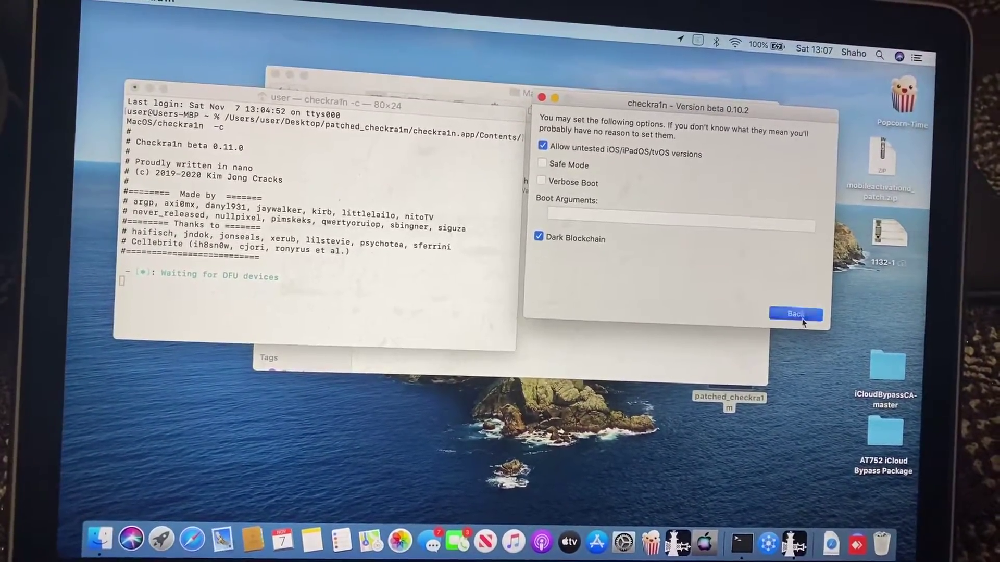
pyautogui.click(791, 326)
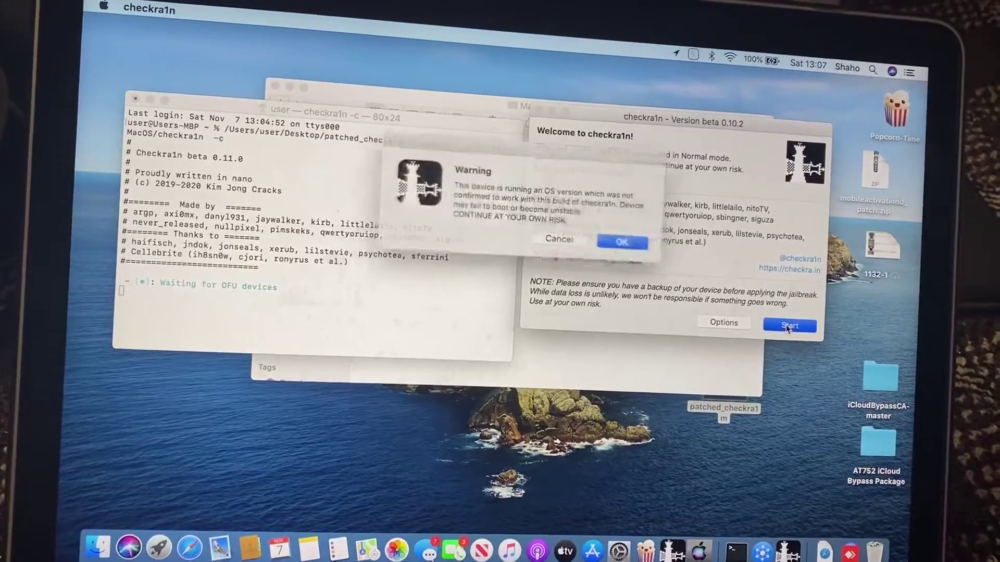
pyautogui.click(629, 244)
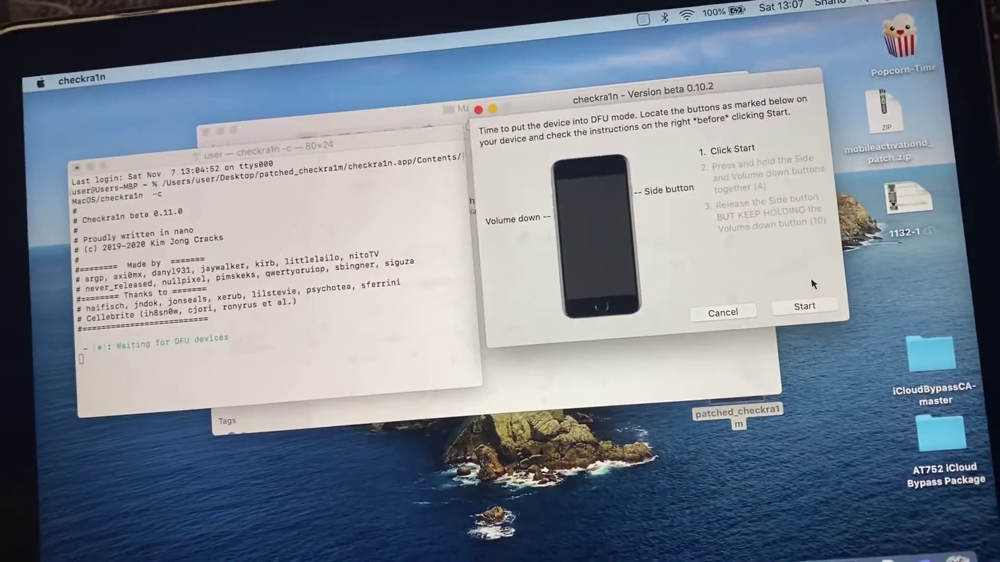
# Complete the DFU countdown with Side and Volume down, then decline the iPhone update.
pyautogui.click(830, 311)
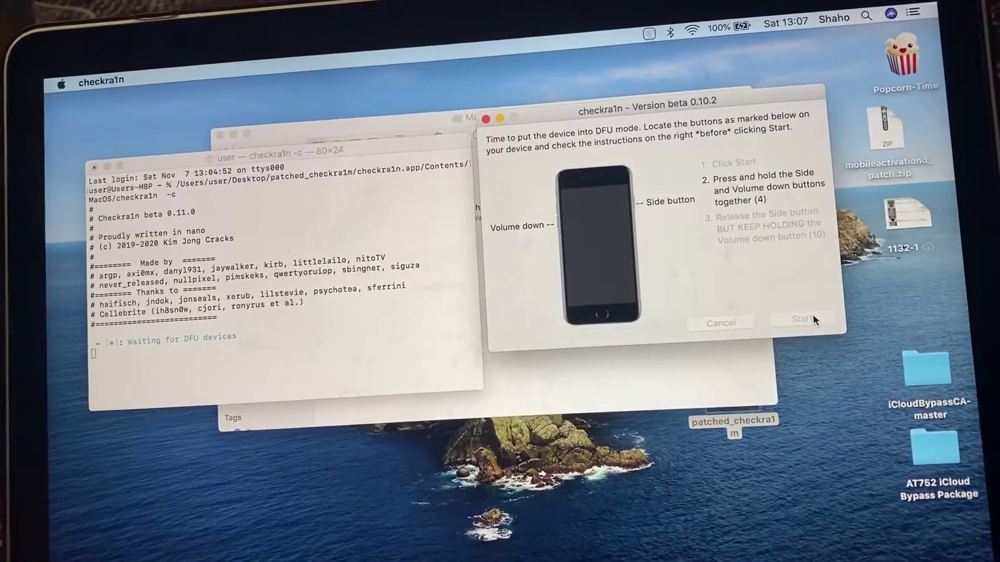
pyautogui.rightClick(823, 560)
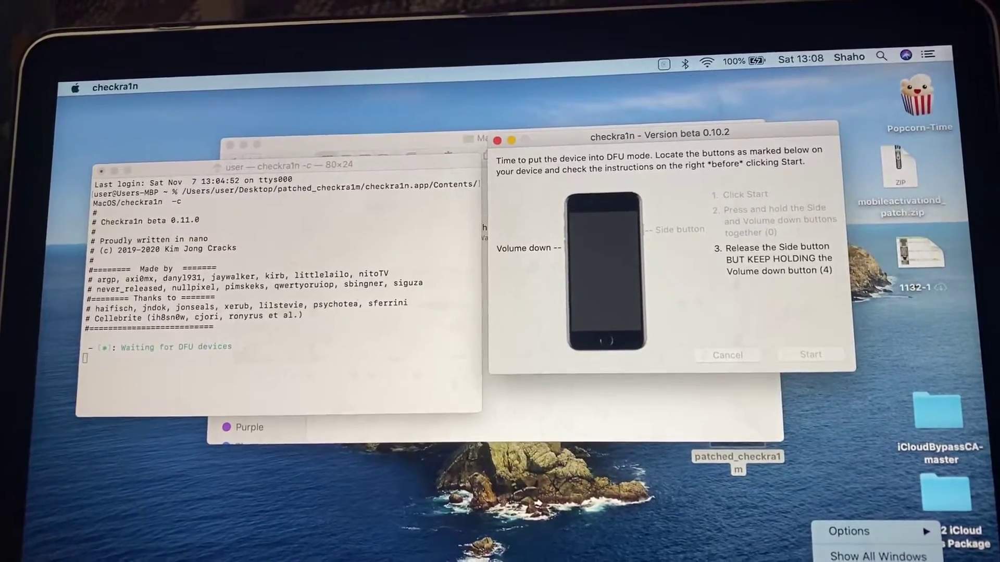
pyautogui.press('Return')
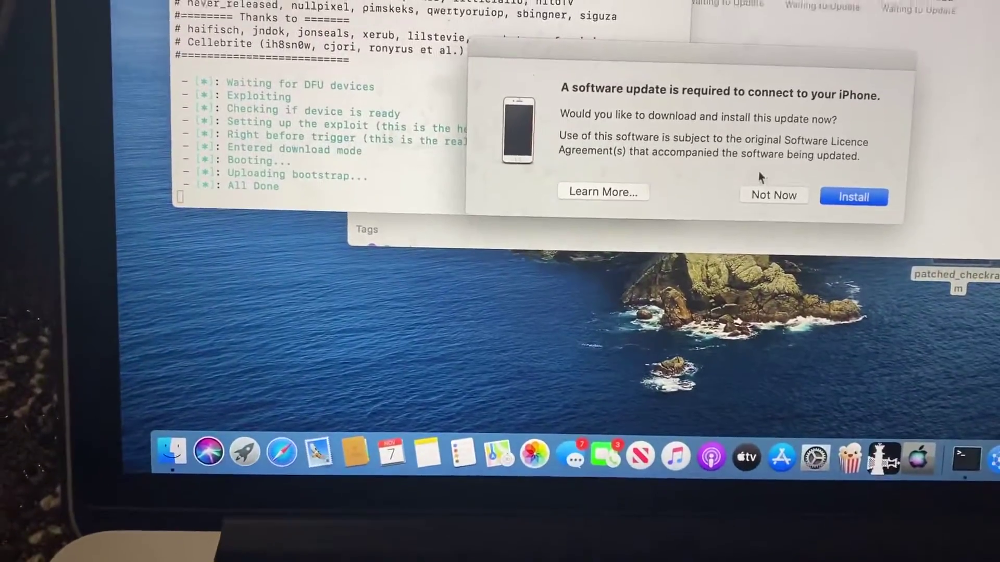
pyautogui.click(774, 194)
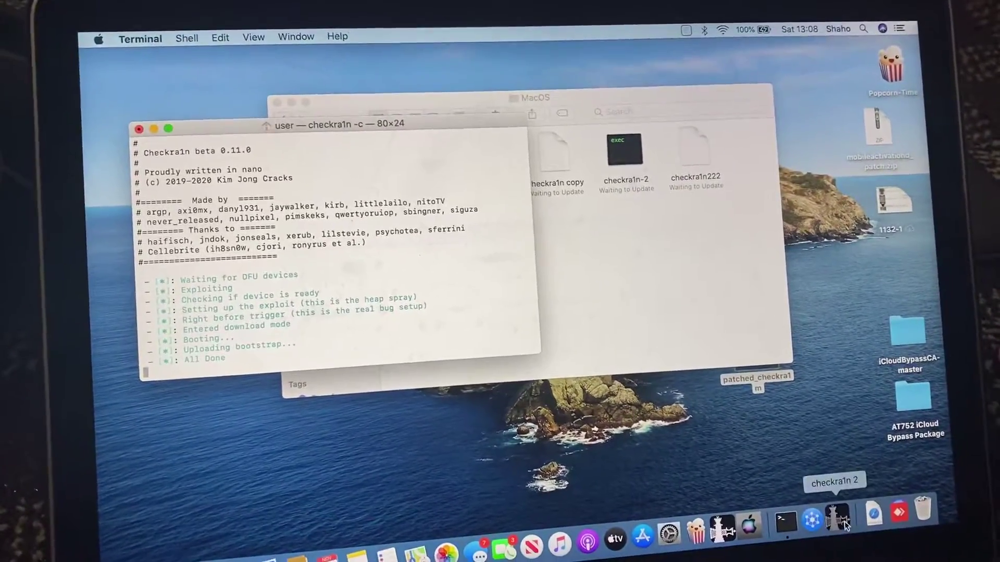
# Reopen the checkra1n welcome window from its Dock icon.
pyautogui.click(834, 513)
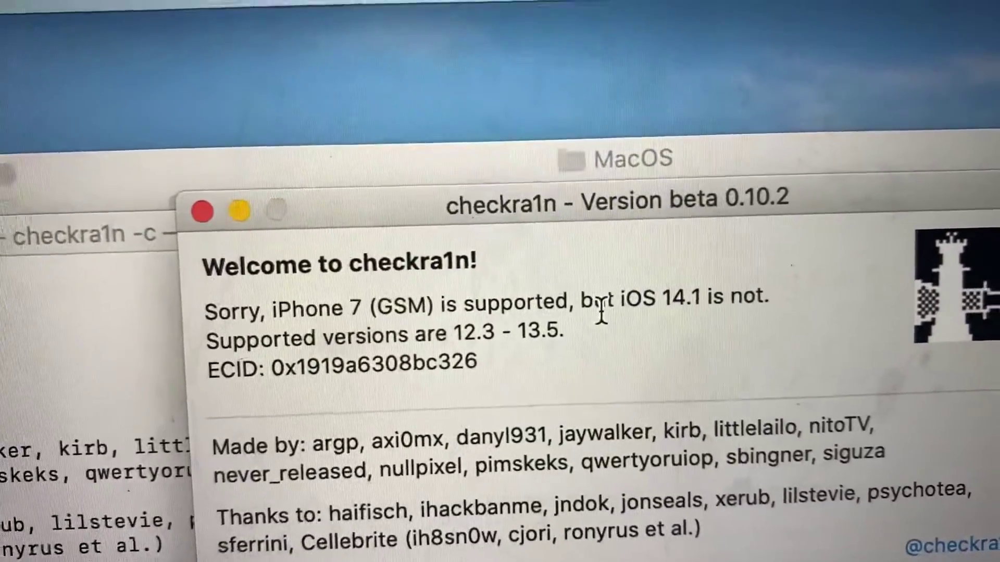
# Slide the checkra1n window right to expose the All Done log, then quit checkra1n via its Dock icon.
pyautogui.moveTo(727, 303); pyautogui.dragTo(500, 330)
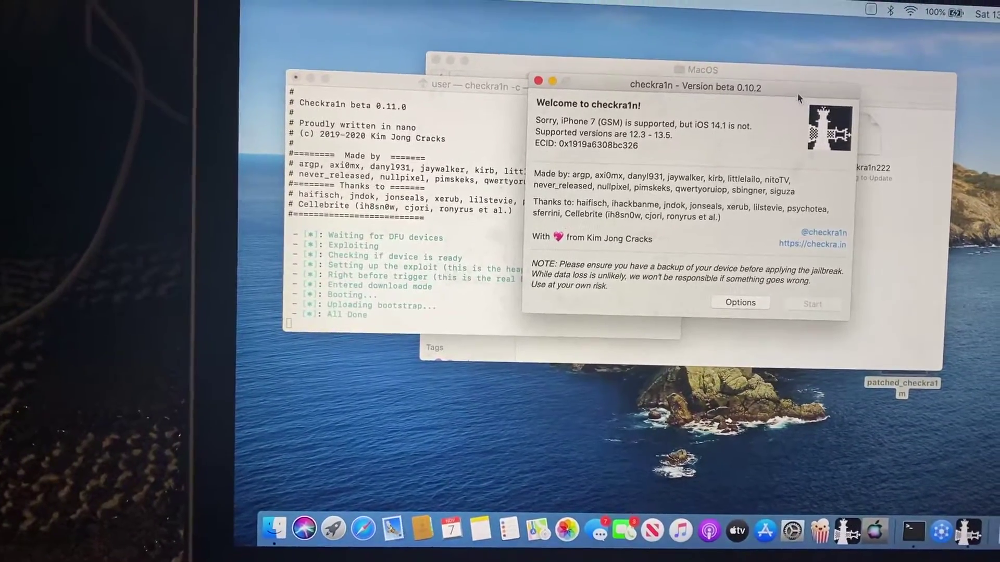
pyautogui.moveTo(800, 102); pyautogui.dragTo(934, 100)
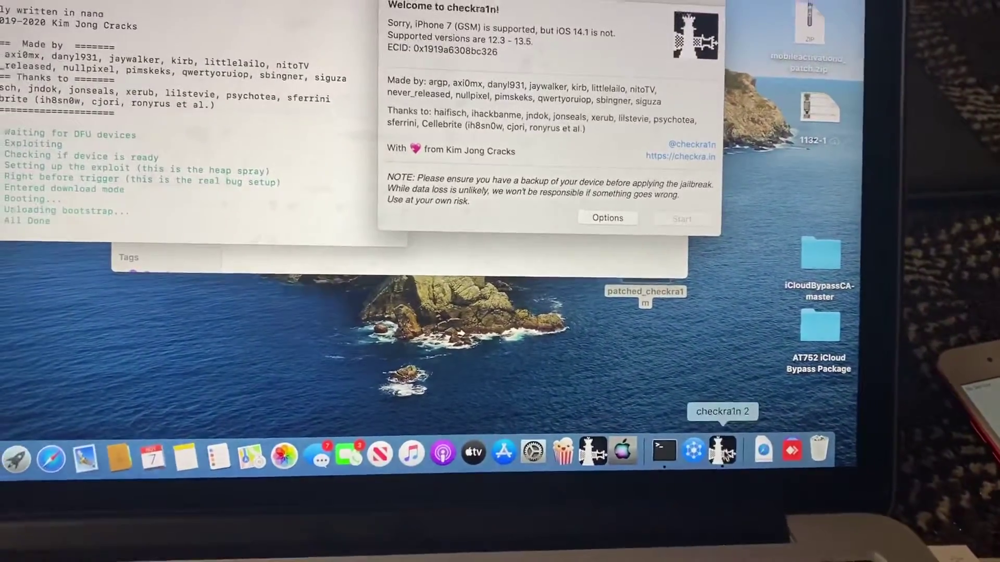
pyautogui.rightClick(725, 454)
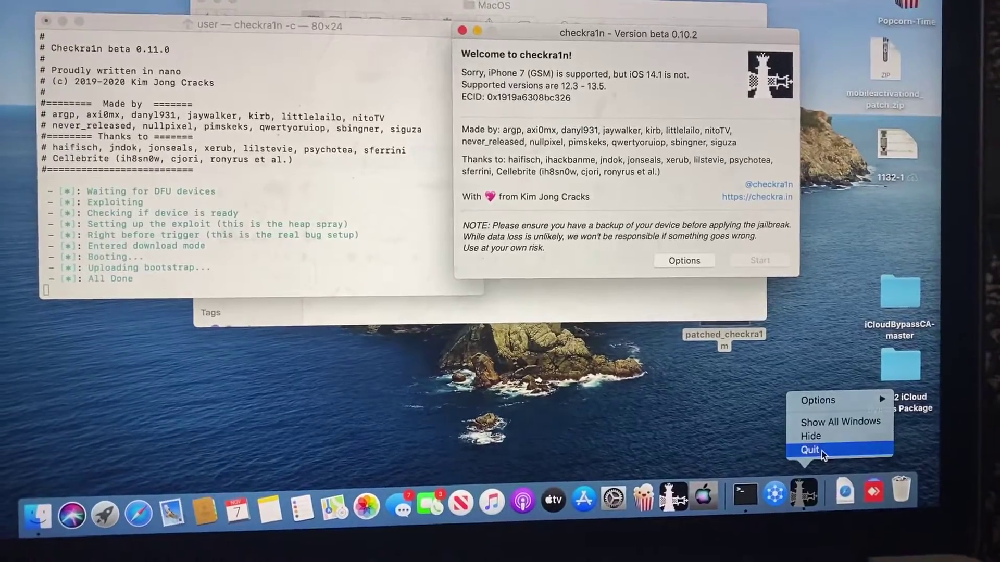
pyautogui.click(818, 472)
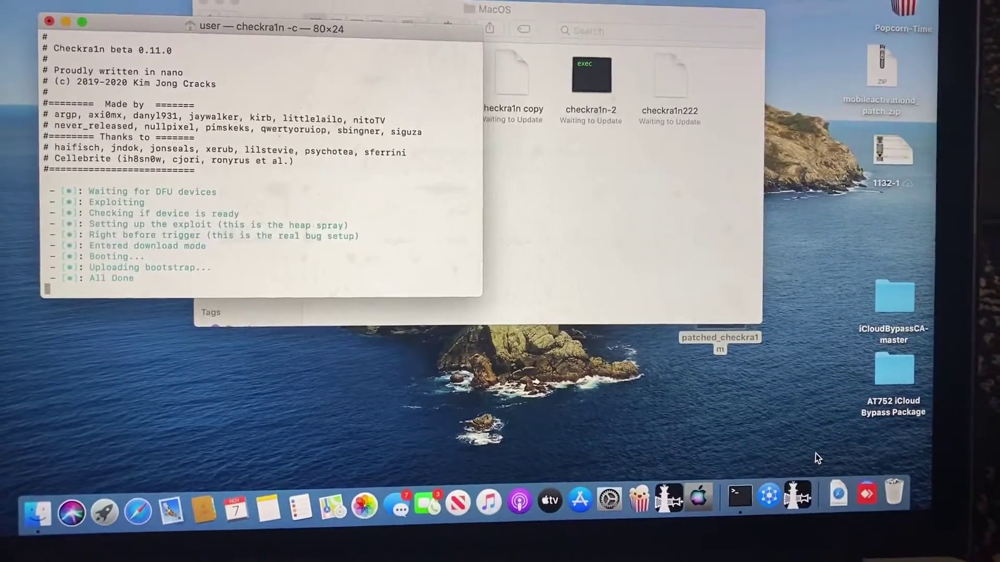